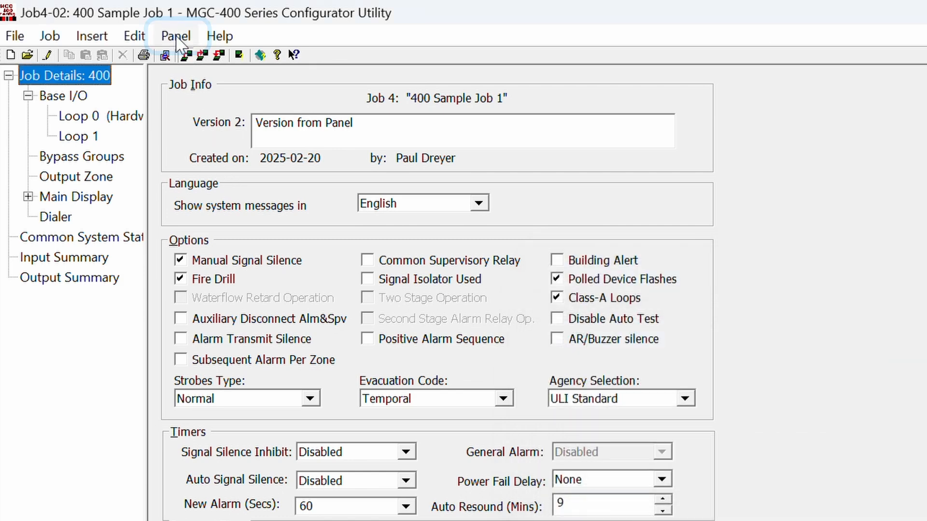
- Switch the panel into Modify Mode to load Job 0 '400 Sample Job 1', then verify the Panel menu checkmark
{"action": "left_click", "coordinate": [175, 36]}
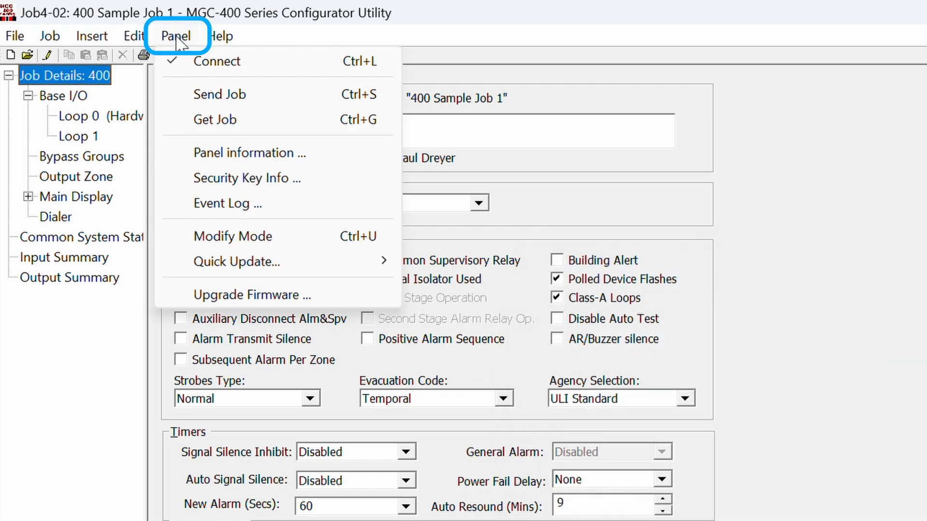
{"action": "left_click", "coordinate": [219, 237]}
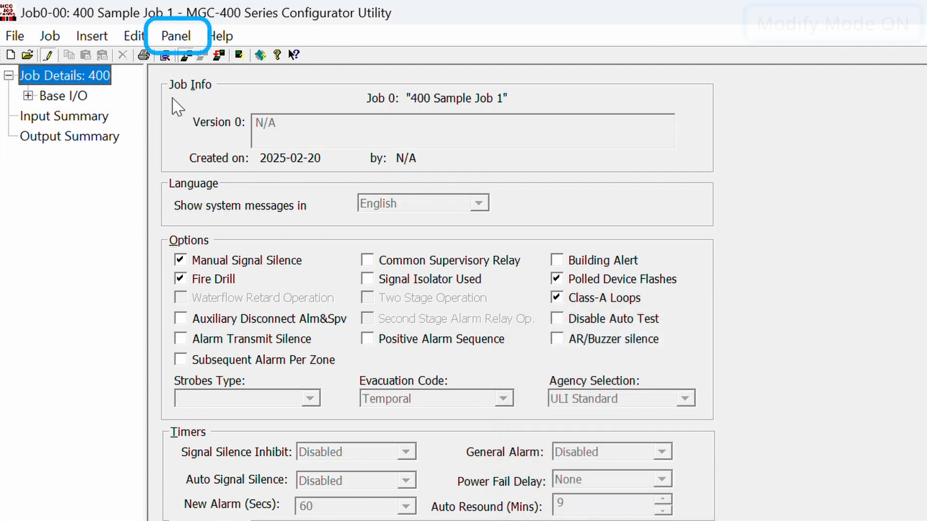
{"action": "left_click", "coordinate": [176, 39]}
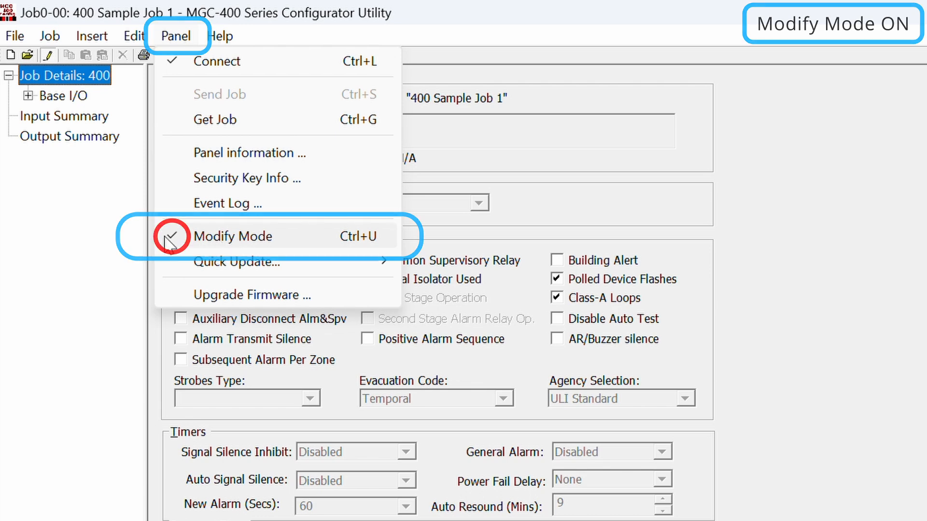
{"action": "left_click", "coordinate": [104, 254]}
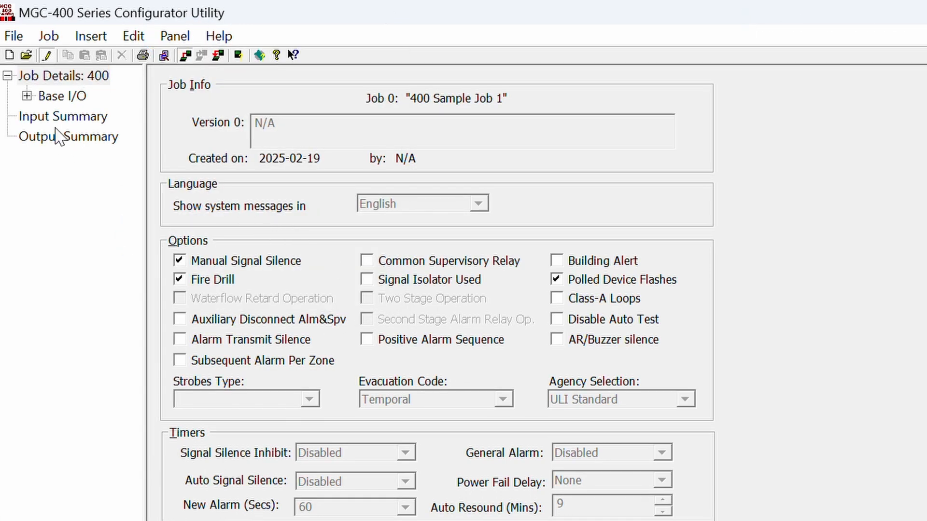
- Expand Base I/O to reveal Loop 0 and Loop 1, and tick the Class-A Loops option
{"action": "left_click", "coordinate": [26, 96]}
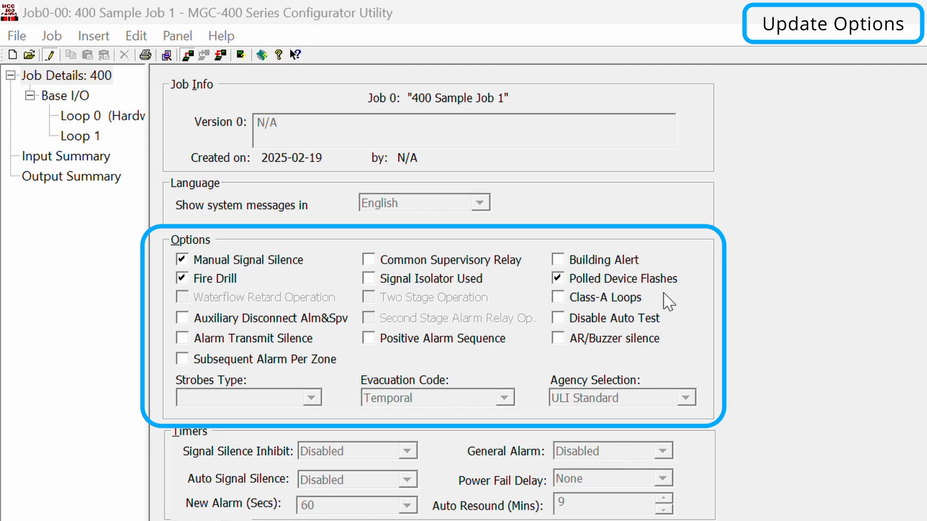
{"action": "left_click", "coordinate": [562, 301]}
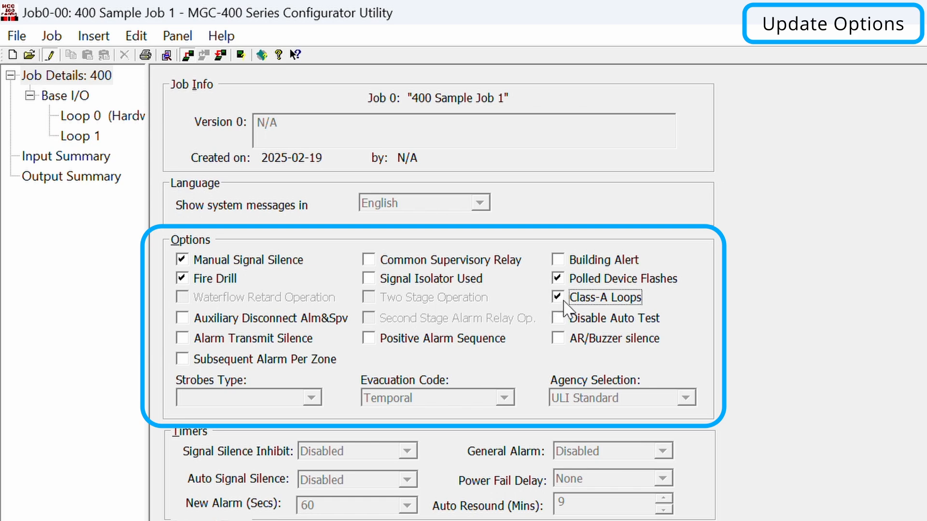
- Send the changed options, including Class-A Loops, with Quick Update > Update Options and acknowledge success
{"action": "left_click", "coordinate": [178, 37]}
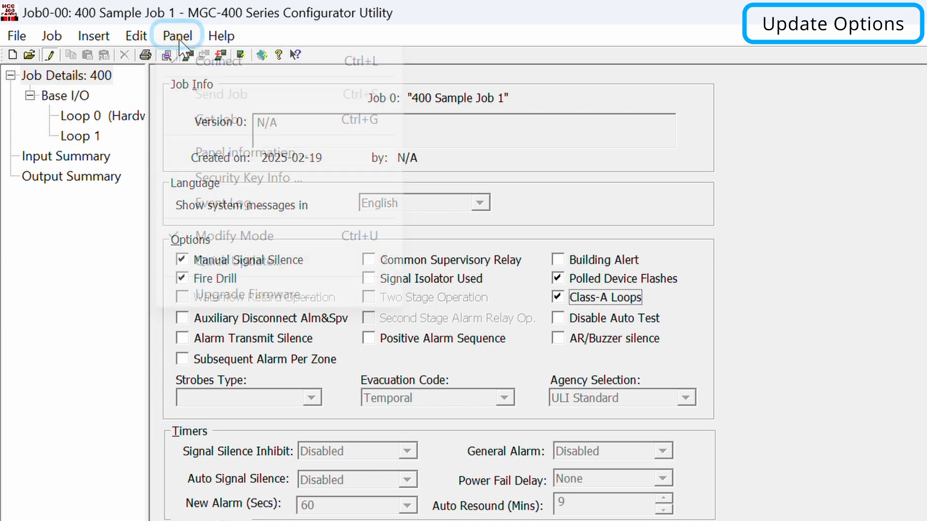
{"action": "mouse_move", "coordinate": [209, 265]}
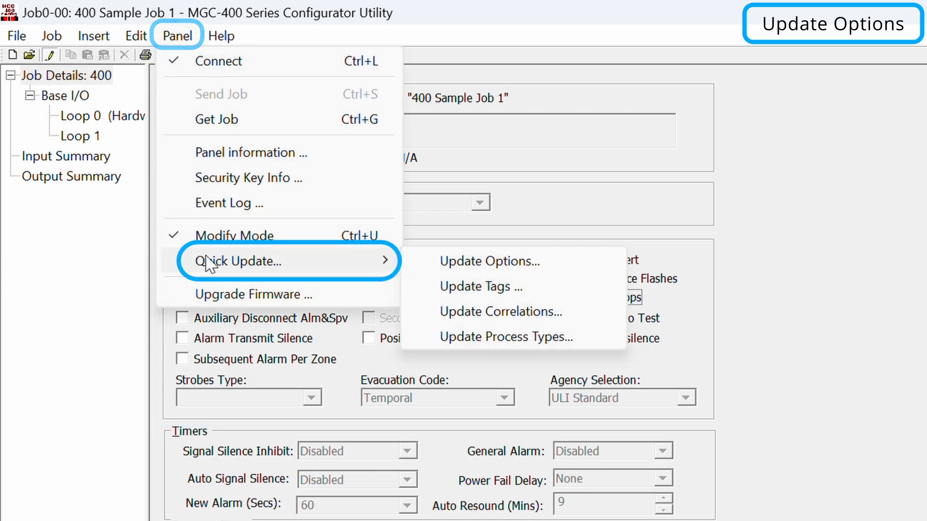
{"action": "left_click", "coordinate": [523, 267]}
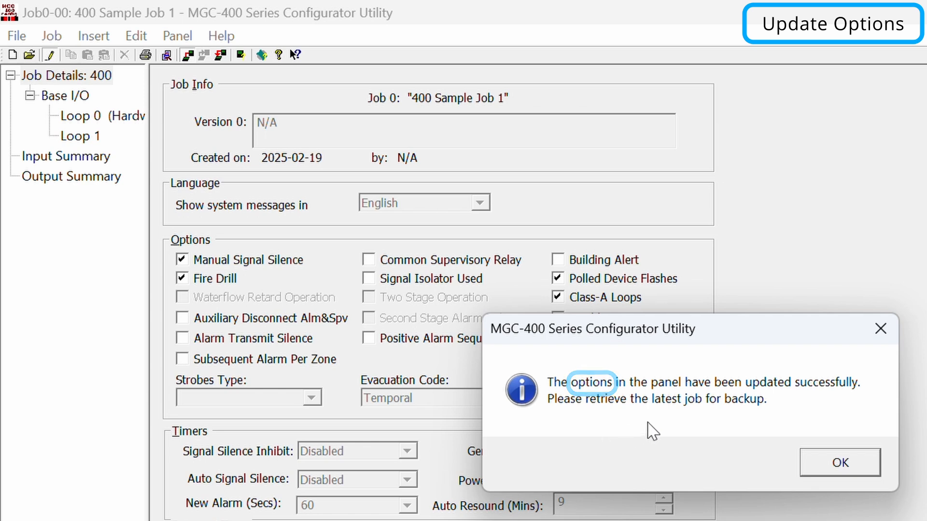
{"action": "left_click", "coordinate": [815, 463]}
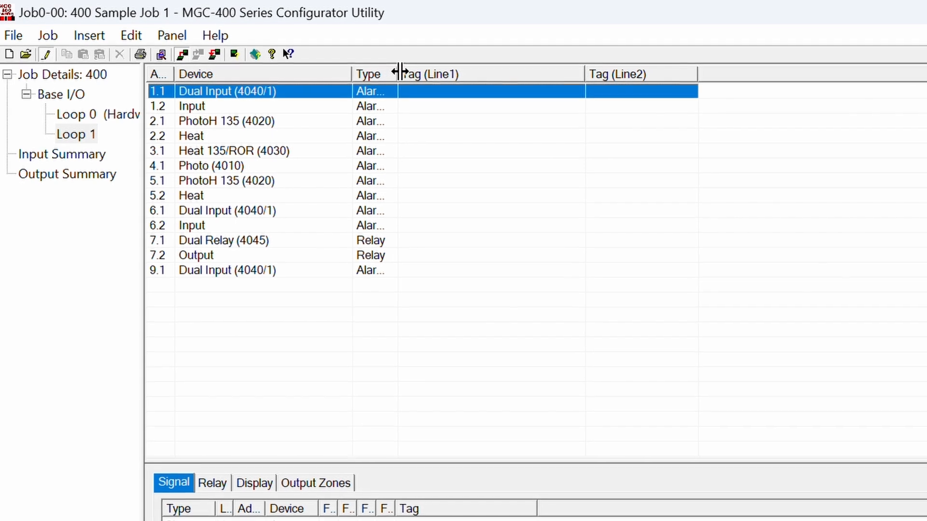
- Widen the Type and Tag (Line2) columns, then tag devices WATERFLOW 1, TAMPER 1 and PHOTO 1
{"action": "left_click_drag", "start_coordinate": [401, 79], "coordinate": [423, 74]}
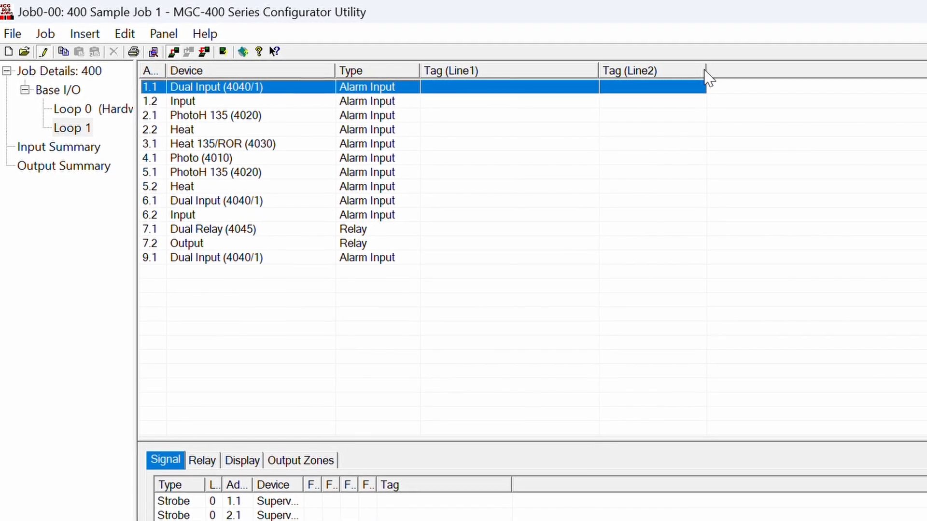
{"action": "left_click_drag", "start_coordinate": [710, 73], "coordinate": [771, 77]}
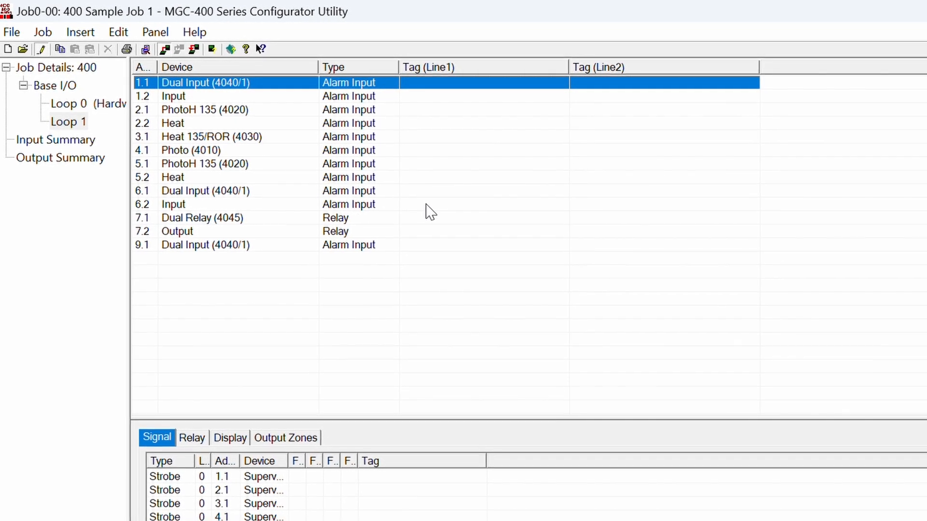
{"action": "left_click", "coordinate": [413, 83]}
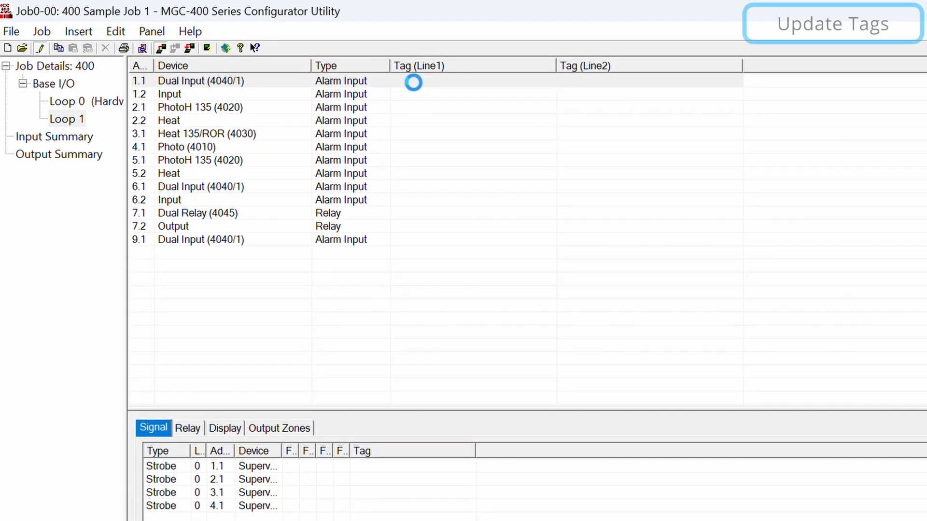
{"action": "left_click", "coordinate": [414, 82]}
{"action": "type", "text": "WATERFLOW 1"}
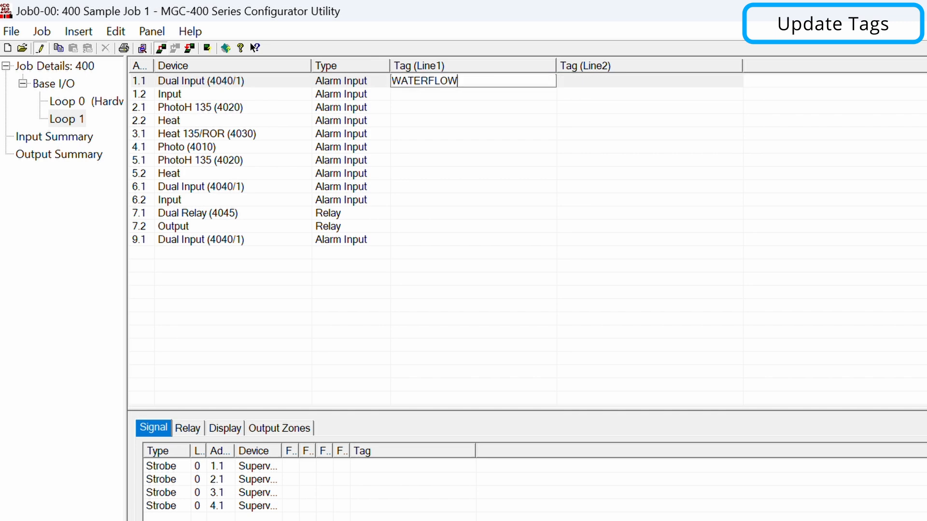
{"action": "left_click", "coordinate": [413, 95]}
{"action": "type", "text": "TAMPER 1"}
{"action": "left_click", "coordinate": [413, 108]}
{"action": "type", "text": "PHOTO 1"}
- Tag the remaining devices HEAT 1, WATERFLOW 2, TAMPER 2, ELEVATOR RECALL PRIM and ELEVATOR RECALL ALT
{"action": "left_click", "coordinate": [412, 121]}
{"action": "type", "text": "HEAT 1"}
{"action": "left_click", "coordinate": [412, 188]}
{"action": "type", "text": "WATERFLOW 2"}
{"action": "left_click", "coordinate": [414, 201]}
{"action": "type", "text": "TAMPER 2"}
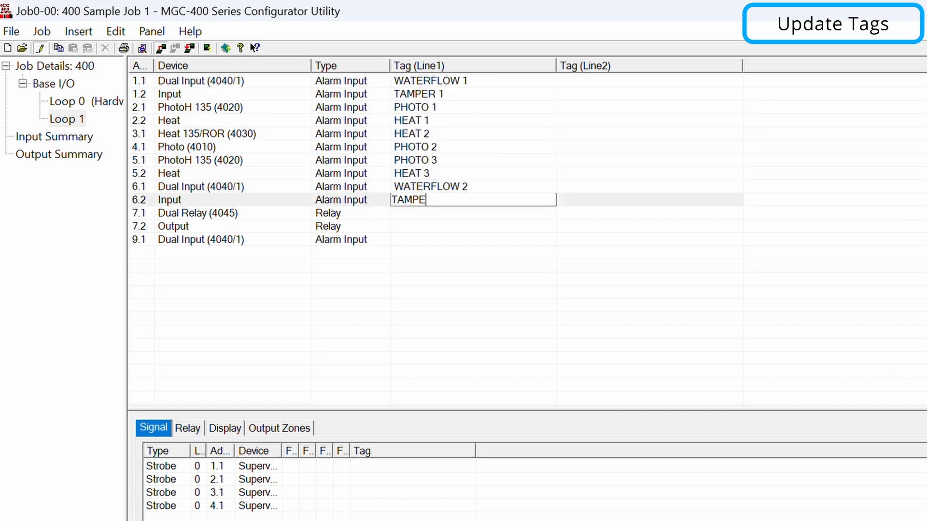
{"action": "left_click", "coordinate": [418, 214]}
{"action": "type", "text": "ELEVATOR RECALL PRIM"}
{"action": "left_click", "coordinate": [424, 227]}
{"action": "type", "text": "ELEVATOR RECALL ALT"}
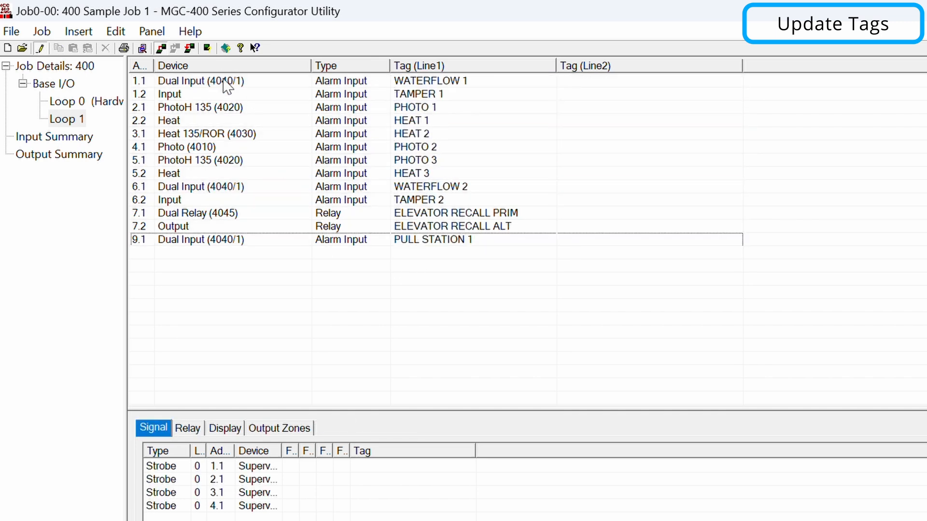
- Send the Loop 1 device tags with Quick Update > Update Tags and acknowledge the success message
{"action": "left_click", "coordinate": [151, 32]}
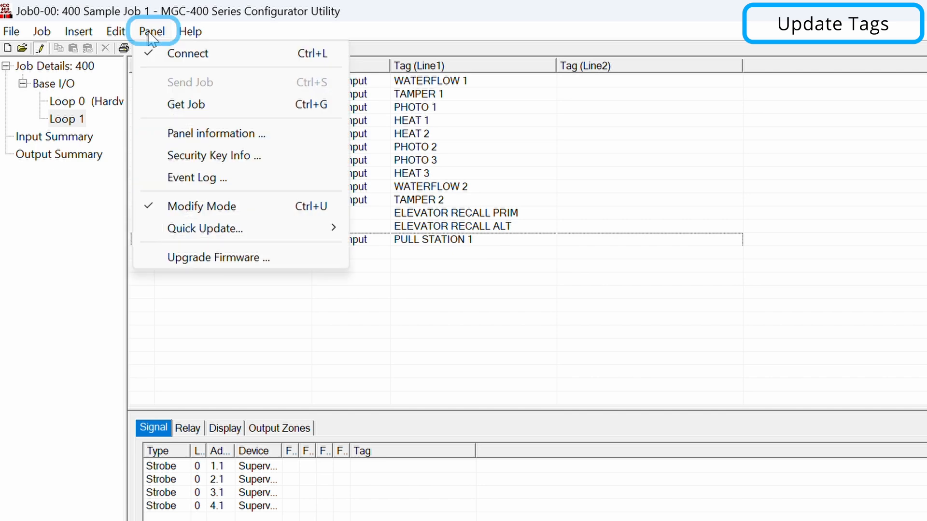
{"action": "mouse_move", "coordinate": [189, 230]}
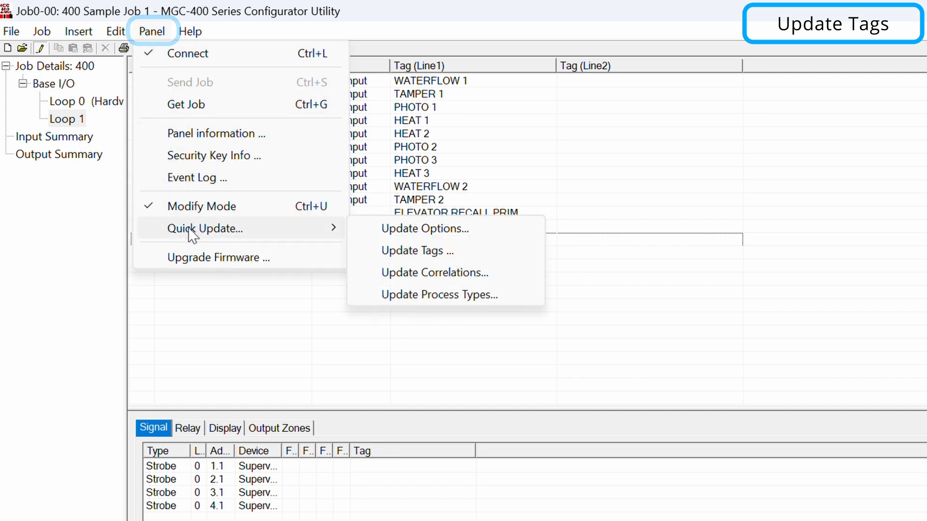
{"action": "left_click", "coordinate": [399, 251]}
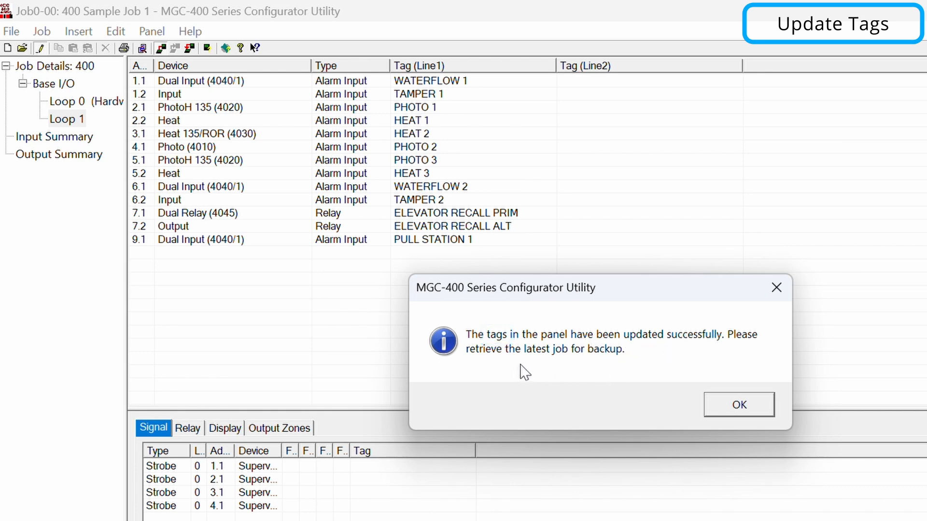
{"action": "left_click", "coordinate": [724, 407]}
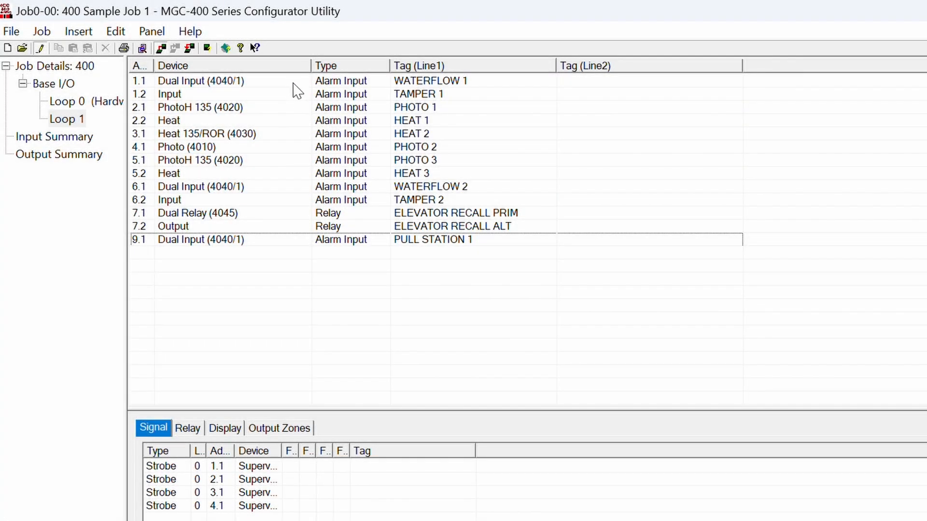
- Review correlations for devices 1.1 through relay 7.1, then start Add Correlations on the 7.1 Dual Relay
{"action": "left_click", "coordinate": [293, 81]}
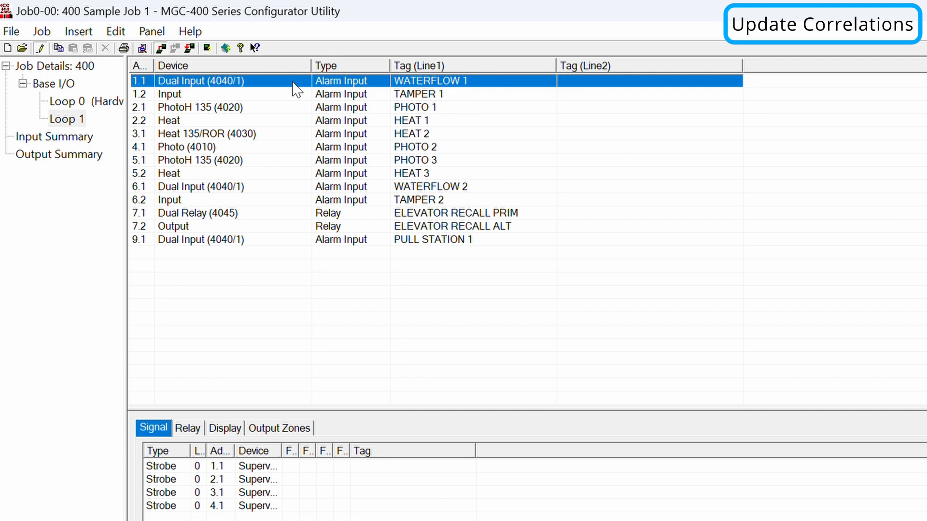
{"action": "key", "text": "Down"}
{"action": "key", "text": "Down"}
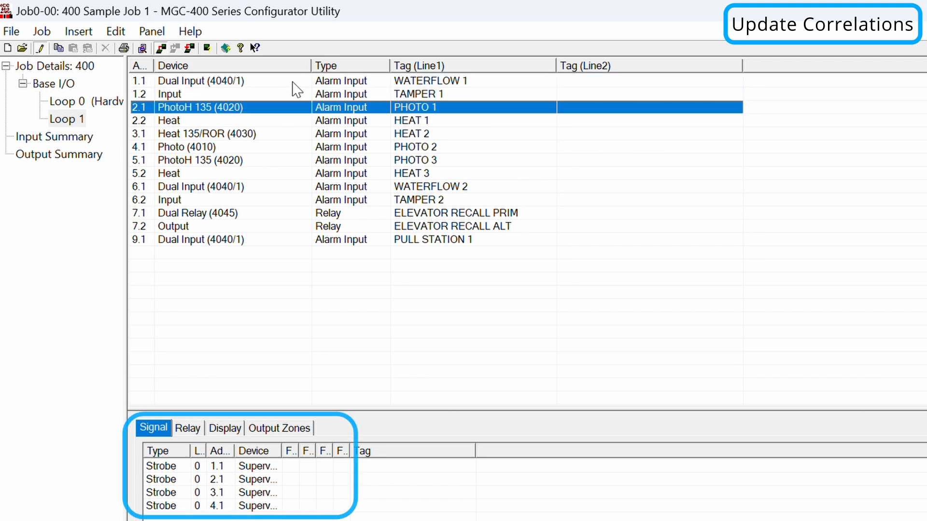
{"action": "key", "text": "Down"}
{"action": "key", "text": "Down"}
{"action": "key", "text": "Down"}
{"action": "key", "text": "Down"}
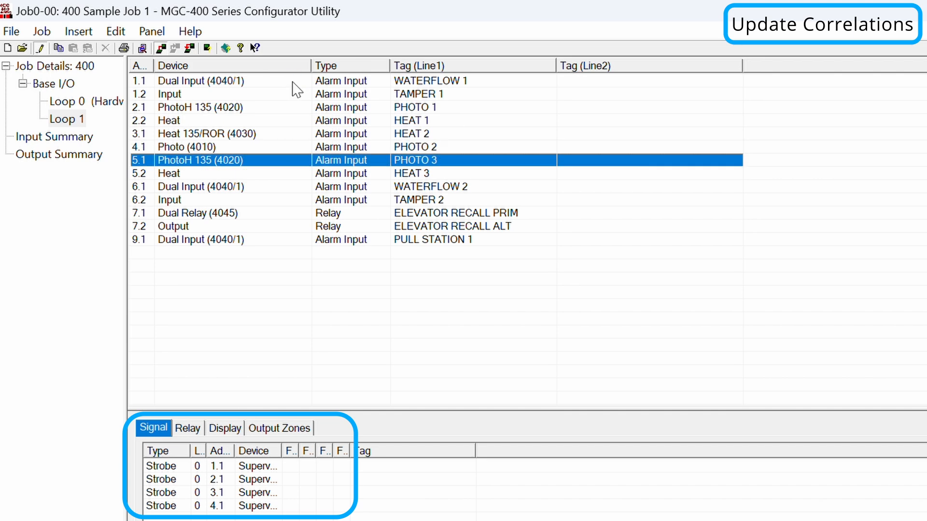
{"action": "key", "text": "Down"}
{"action": "key", "text": "Down"}
{"action": "key", "text": "Down"}
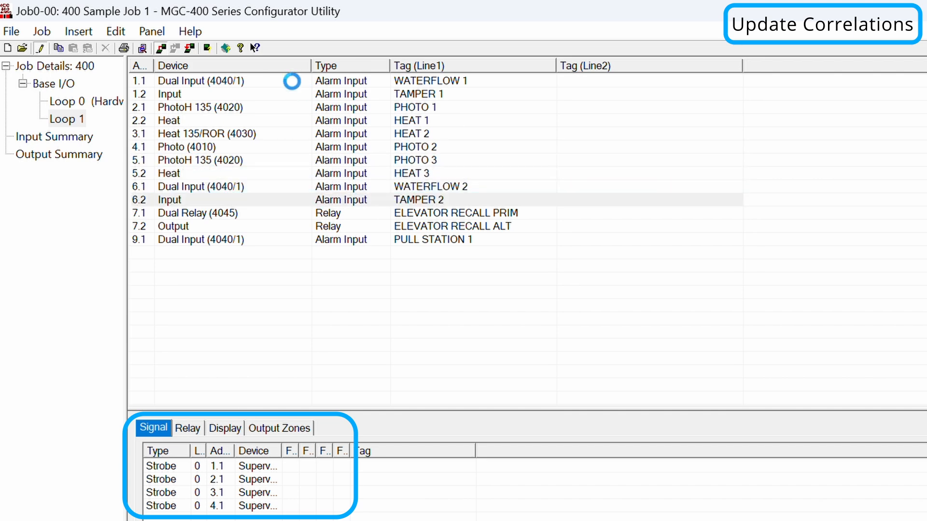
{"action": "key", "text": "Down"}
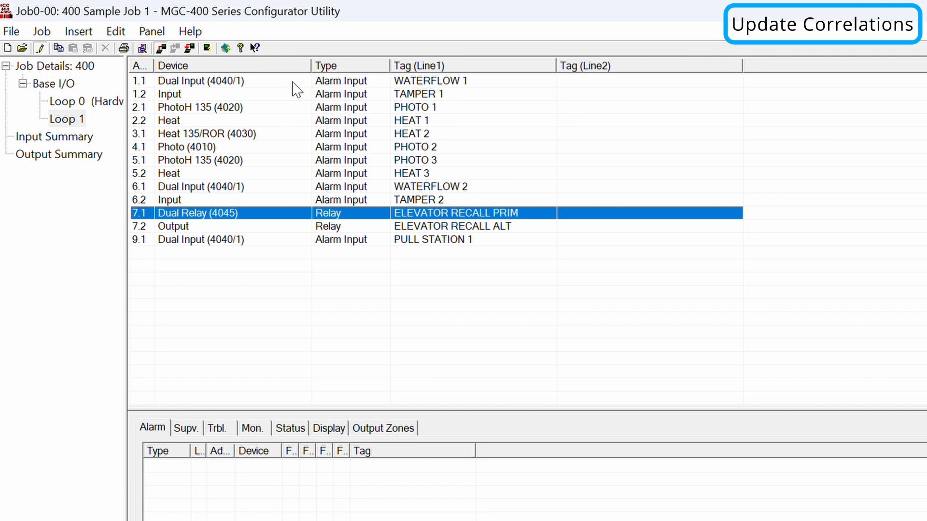
{"action": "right_click", "coordinate": [375, 213]}
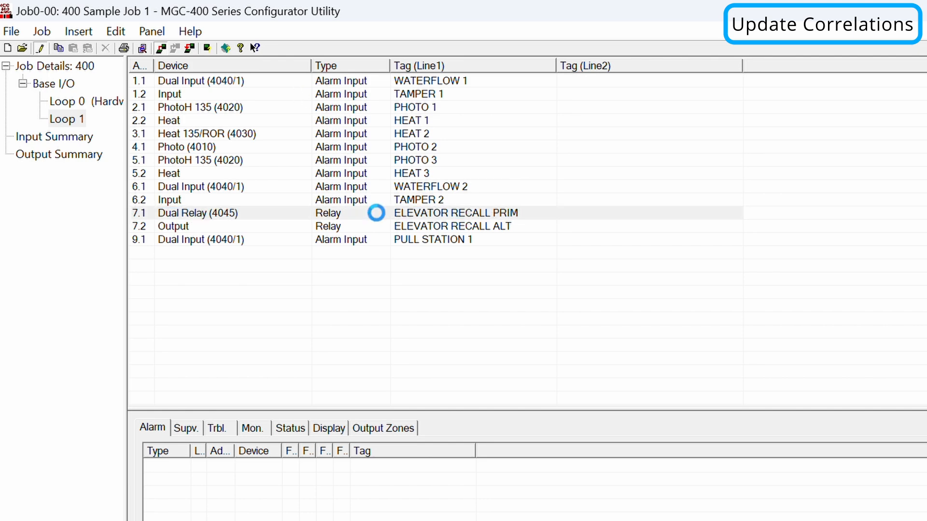
{"action": "left_click", "coordinate": [439, 300]}
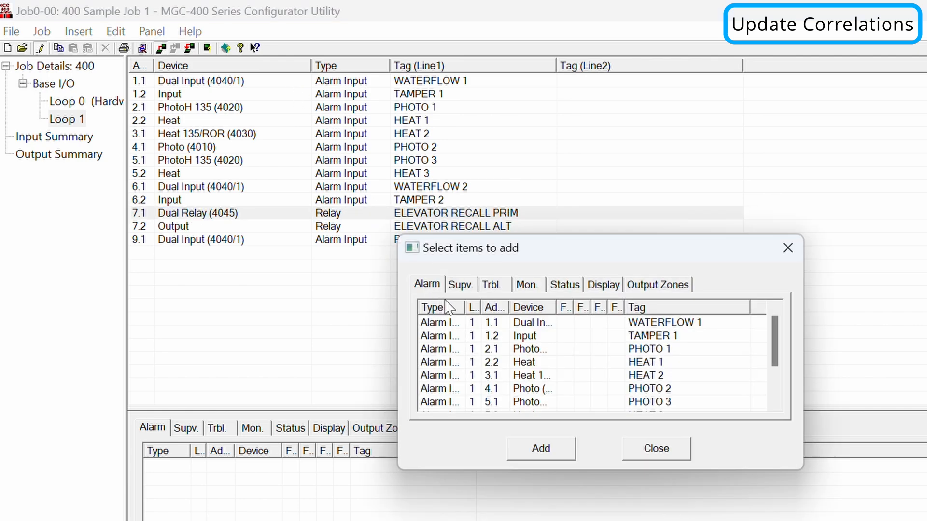
- Link PHOTO 1 to relay 7.1 ELEVATOR RECALL PRIM, and PHOTO 2 and PHOTO 3 to 7.2 ELEVATOR RECALL ALT
{"action": "double_click", "coordinate": [643, 350]}
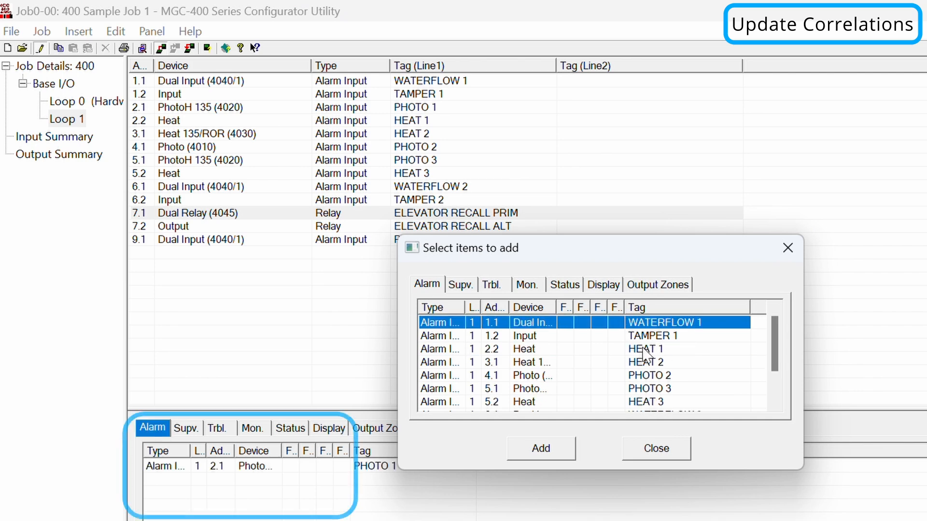
{"action": "left_click", "coordinate": [461, 227]}
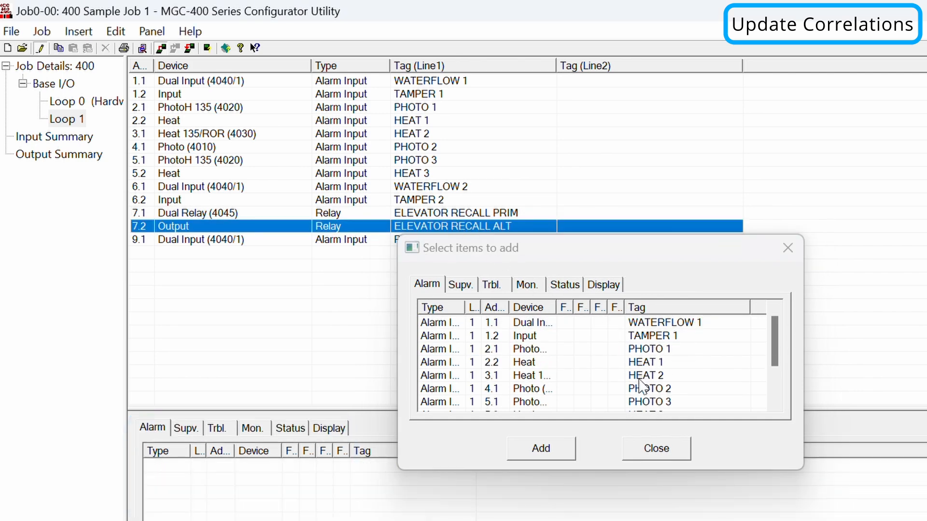
{"action": "scroll", "coordinate": [642, 386], "scroll_direction": "down", "scroll_amount": 2}
{"action": "double_click", "coordinate": [656, 336]}
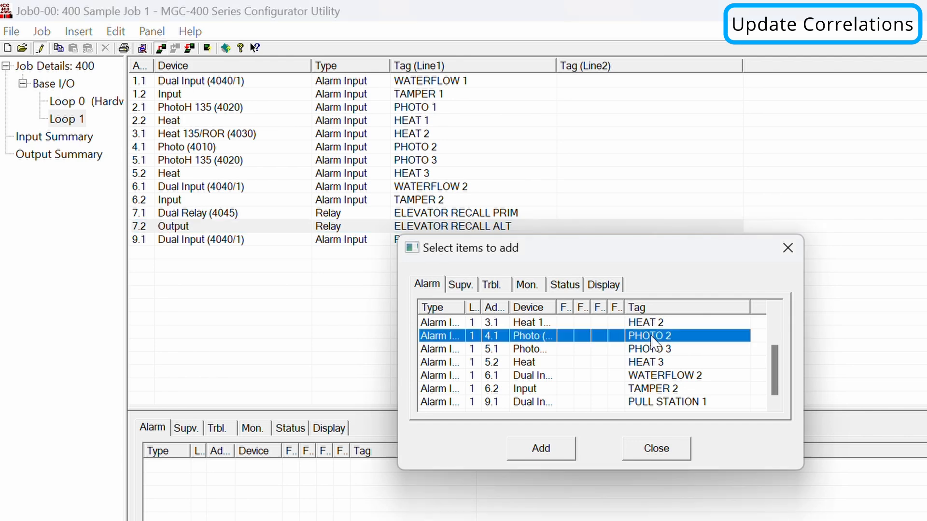
{"action": "double_click", "coordinate": [658, 389]}
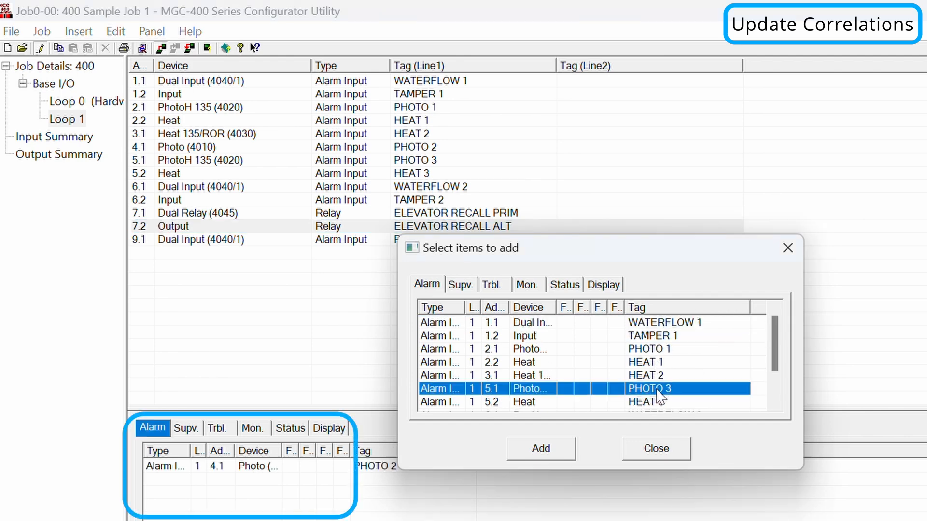
{"action": "left_click", "coordinate": [640, 449]}
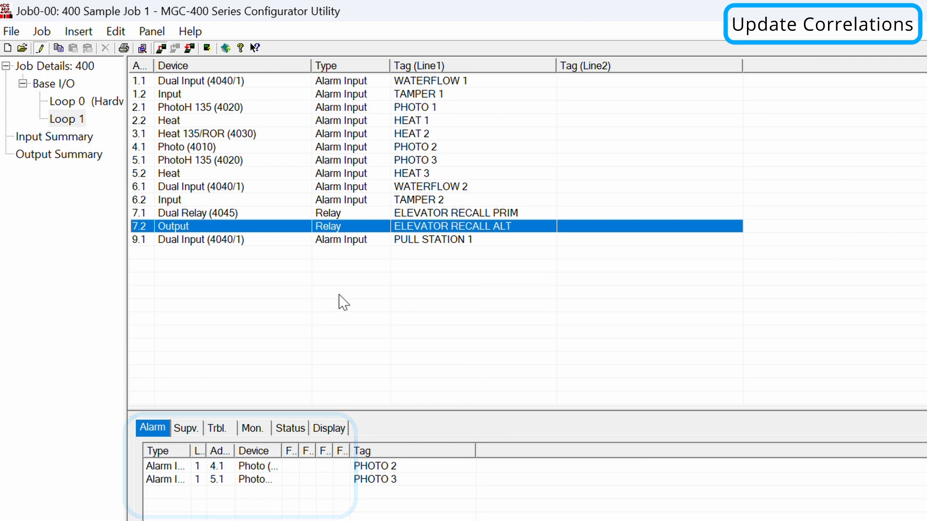
- Send correlations with Quick Update > Update Correlations, acknowledge success, and reload the Loop 1 device list
{"action": "left_click", "coordinate": [153, 31]}
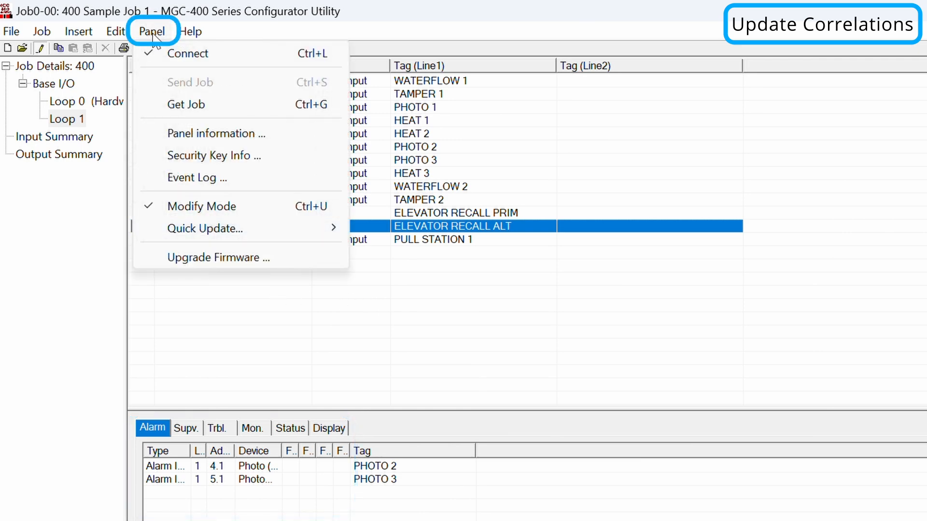
{"action": "mouse_move", "coordinate": [169, 231]}
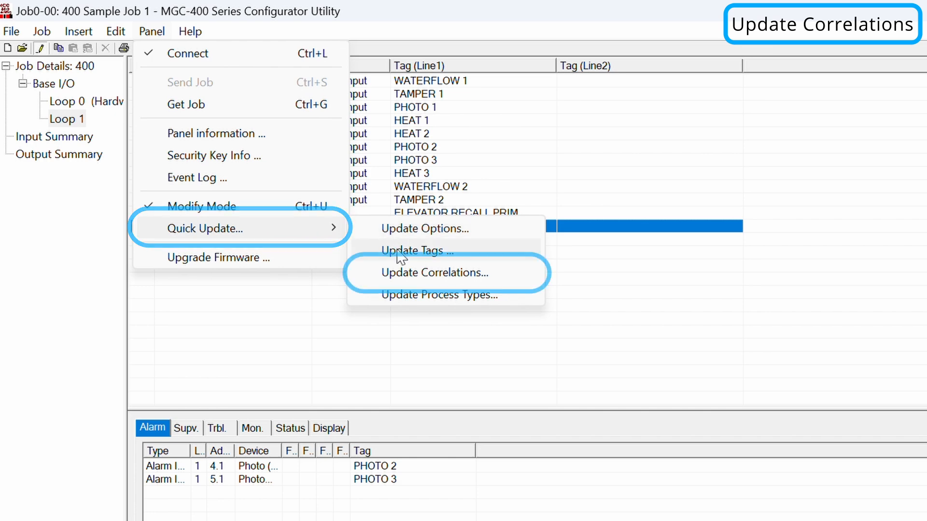
{"action": "left_click", "coordinate": [402, 277]}
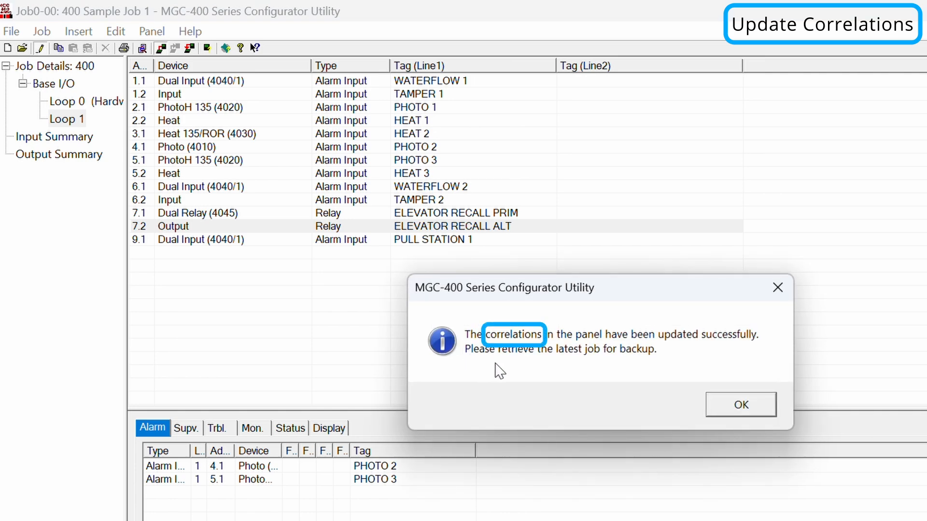
{"action": "left_click", "coordinate": [748, 413]}
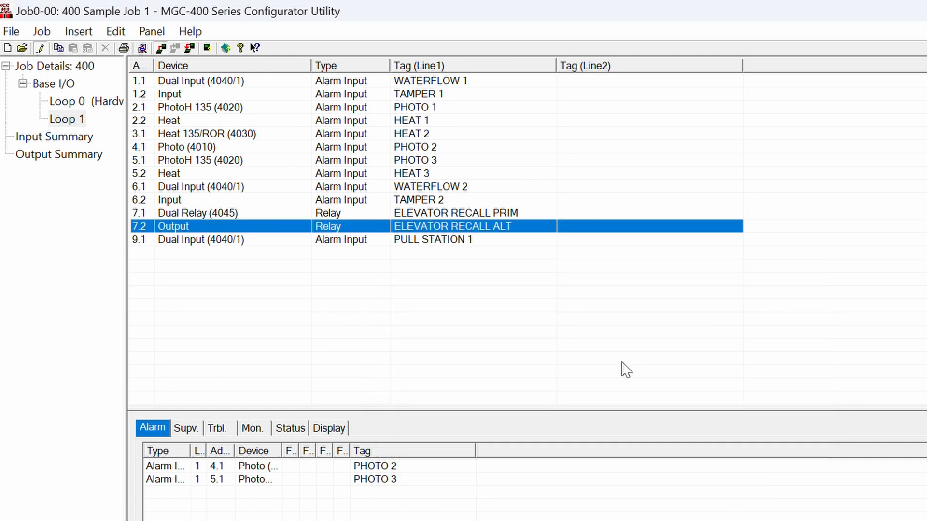
{"action": "left_click", "coordinate": [78, 122]}
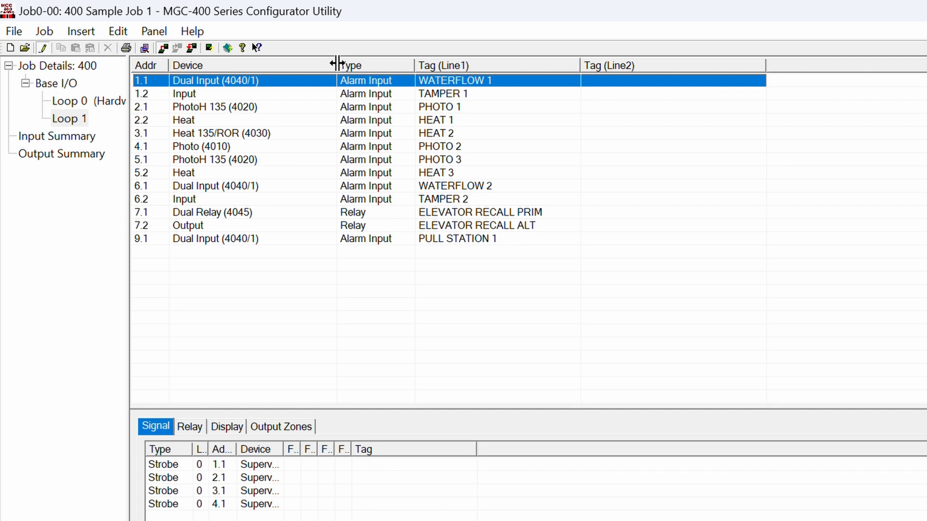
- Reveal the Options column and set TAMPER 1 (1.2) and TAMPER 2 (6.2) to Latched Supervisory
{"action": "left_click_drag", "start_coordinate": [337, 64], "coordinate": [419, 67]}
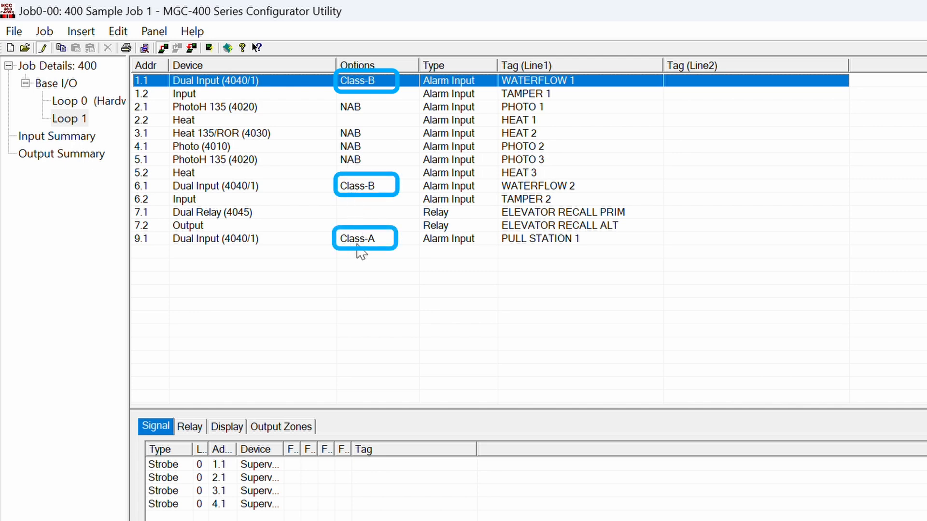
{"action": "left_click", "coordinate": [459, 96]}
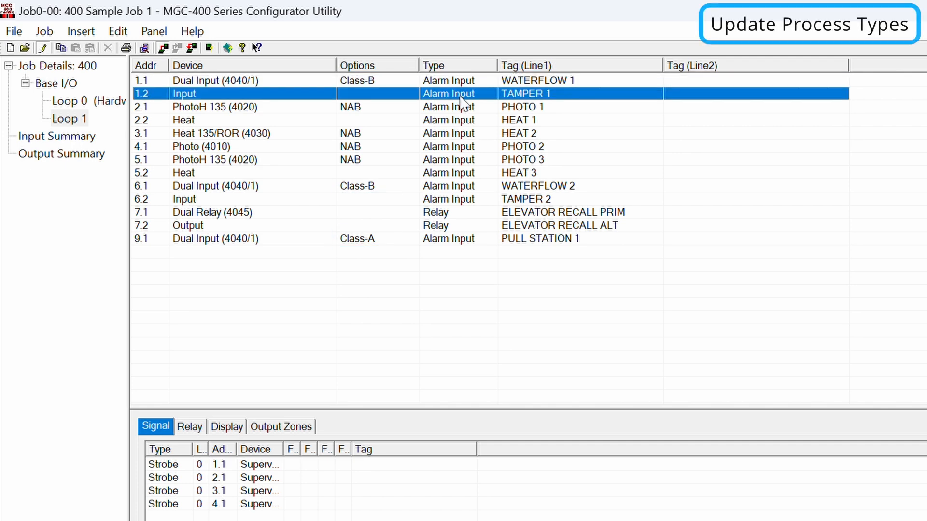
{"action": "left_click", "coordinate": [461, 96]}
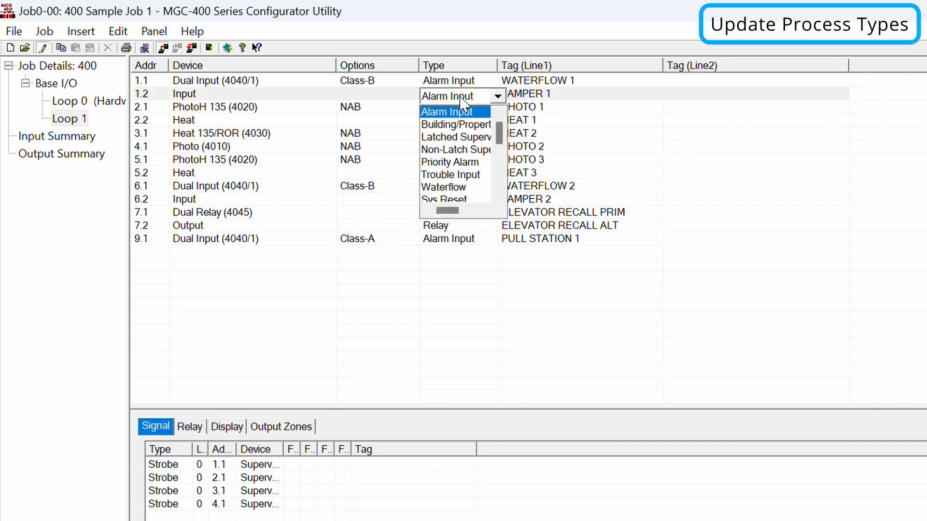
{"action": "left_click", "coordinate": [463, 138]}
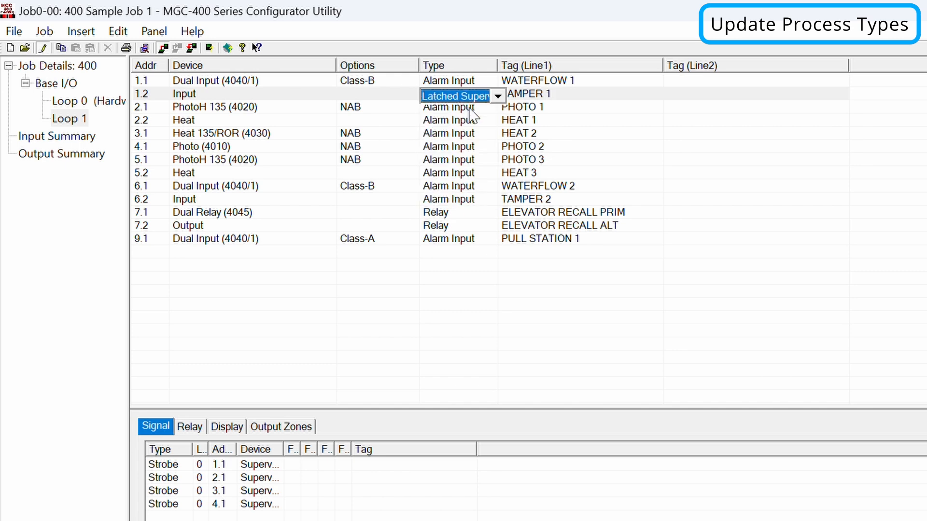
{"action": "left_click", "coordinate": [467, 200]}
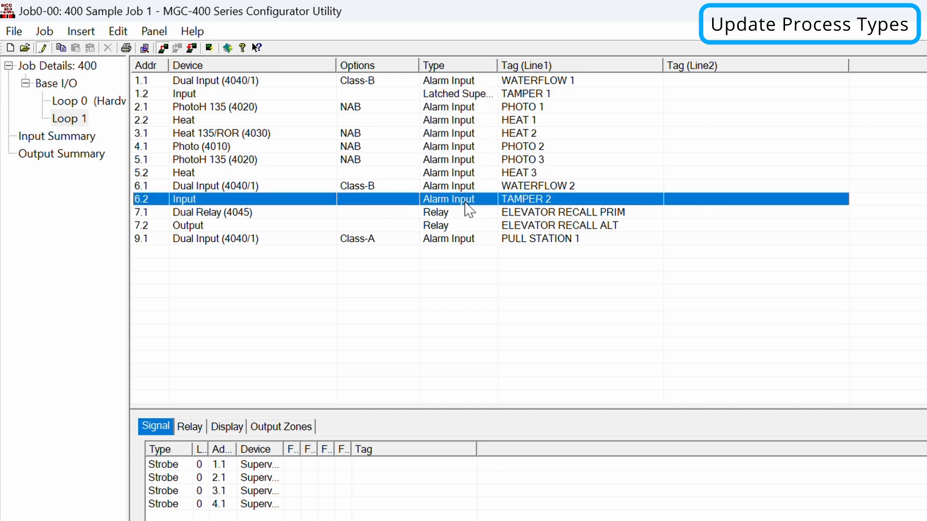
{"action": "left_click", "coordinate": [465, 203]}
{"action": "left_click", "coordinate": [463, 244]}
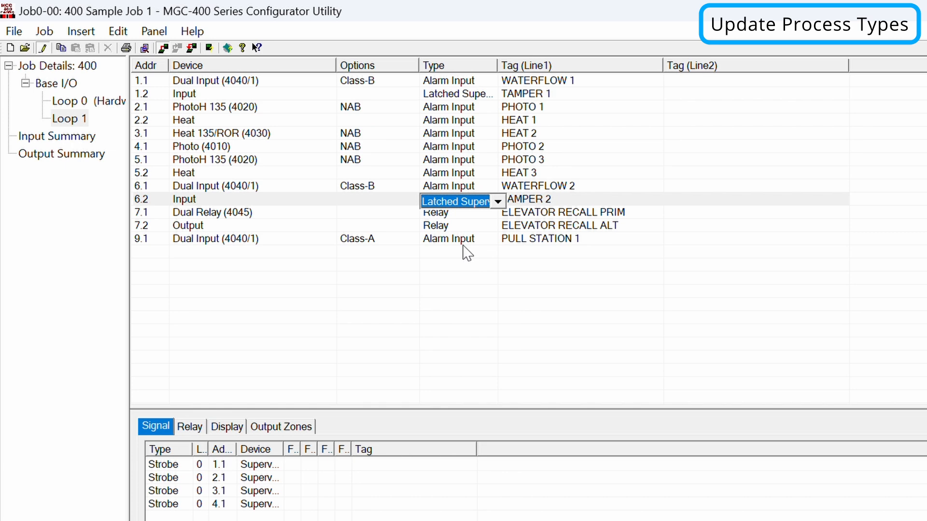
{"action": "left_click", "coordinate": [391, 205]}
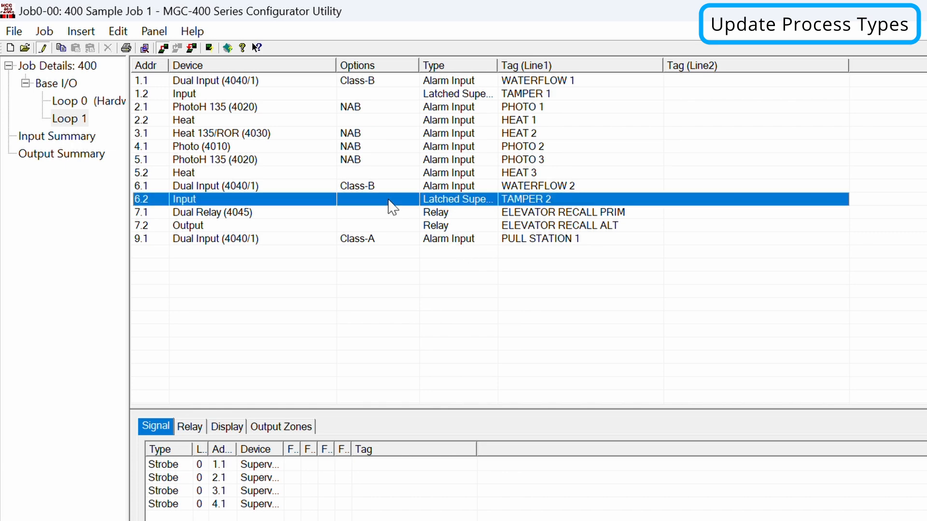
- Send the Latched Supervisory process types with Quick Update > Update Process Types and acknowledge success
{"action": "left_click", "coordinate": [154, 31]}
{"action": "mouse_move", "coordinate": [182, 233]}
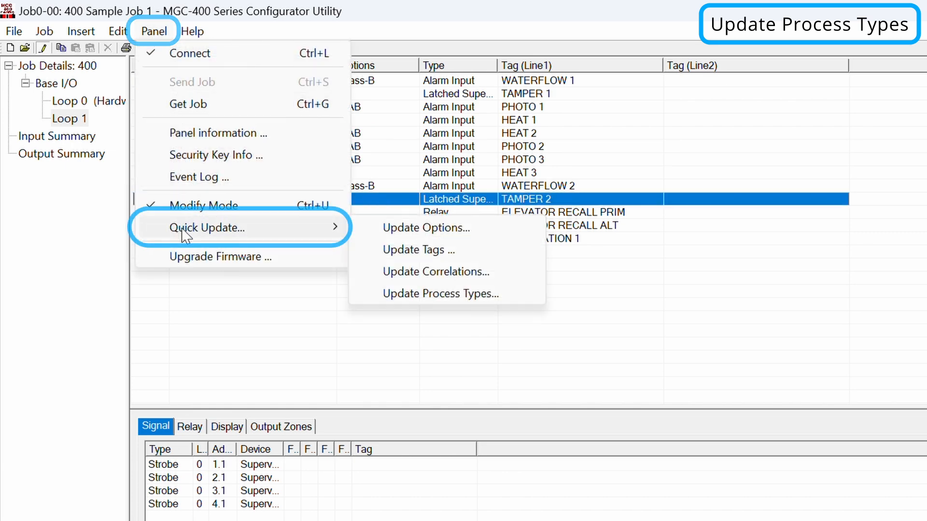
{"action": "left_click", "coordinate": [392, 295]}
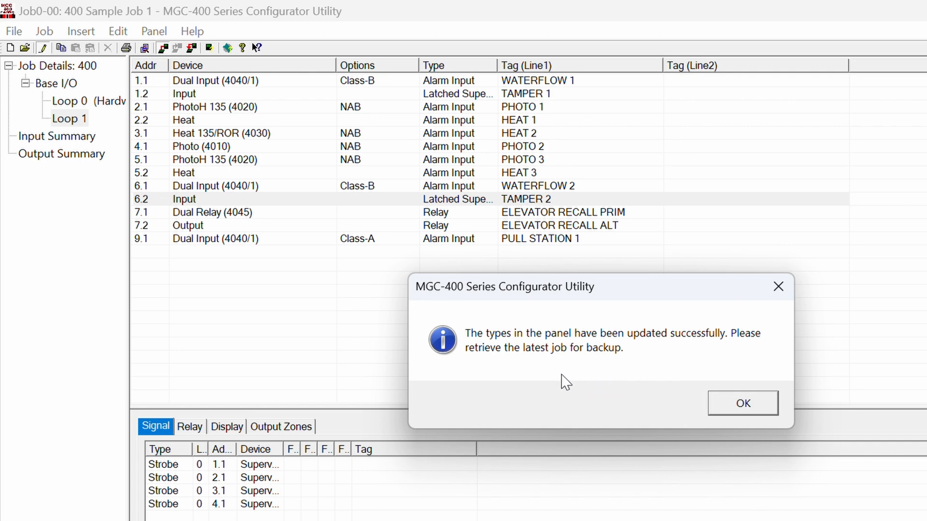
{"action": "left_click", "coordinate": [738, 411]}
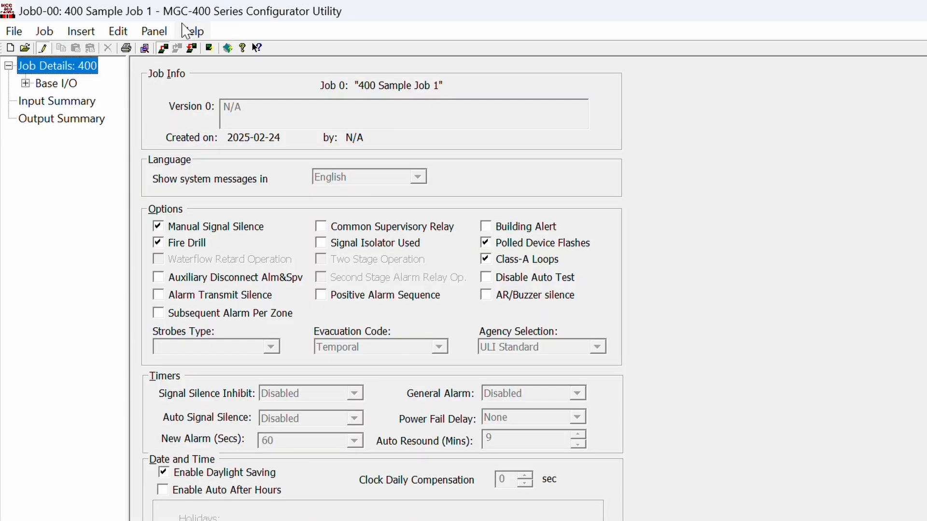
- Get the job from the panel as job 4 version 3 with comment 'new version from panel'
{"action": "left_click", "coordinate": [154, 31]}
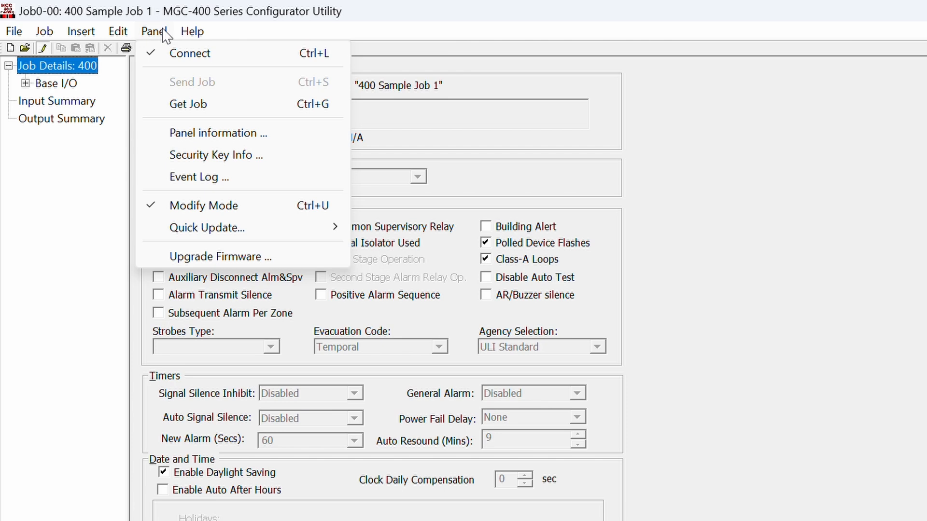
{"action": "left_click", "coordinate": [179, 108]}
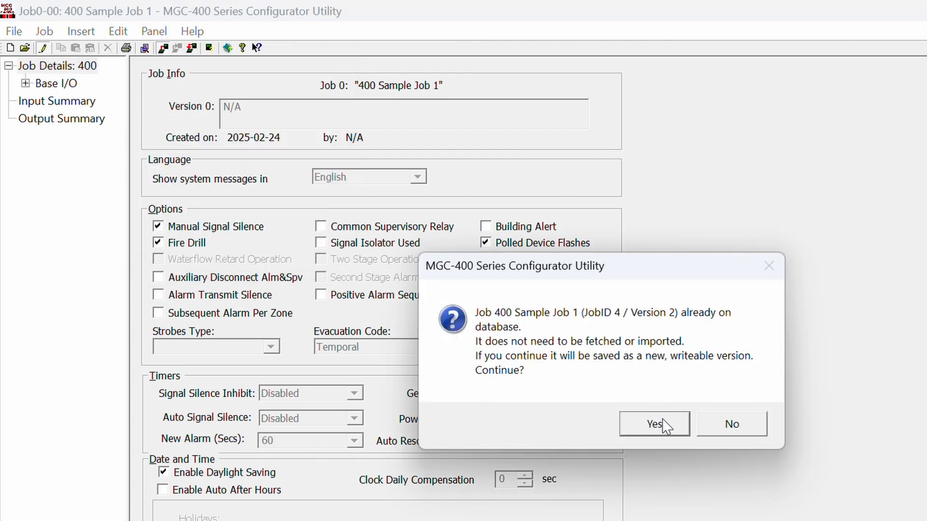
{"action": "left_click", "coordinate": [663, 425]}
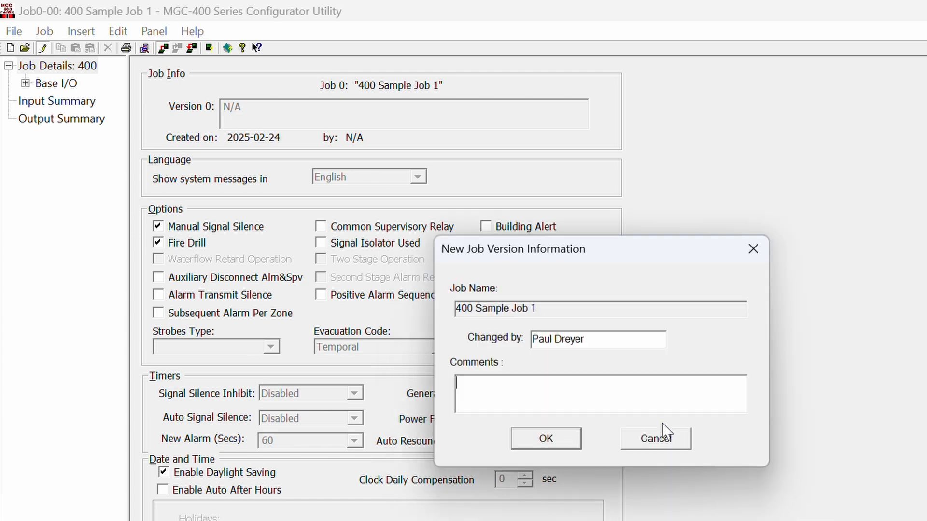
{"action": "type", "text": "new version from panel"}
{"action": "left_click", "coordinate": [547, 436]}
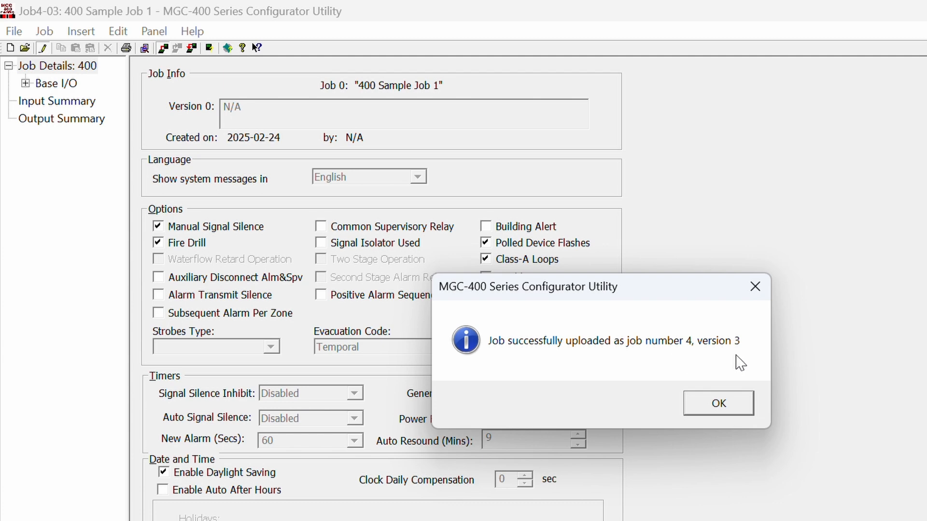
{"action": "left_click", "coordinate": [719, 403]}
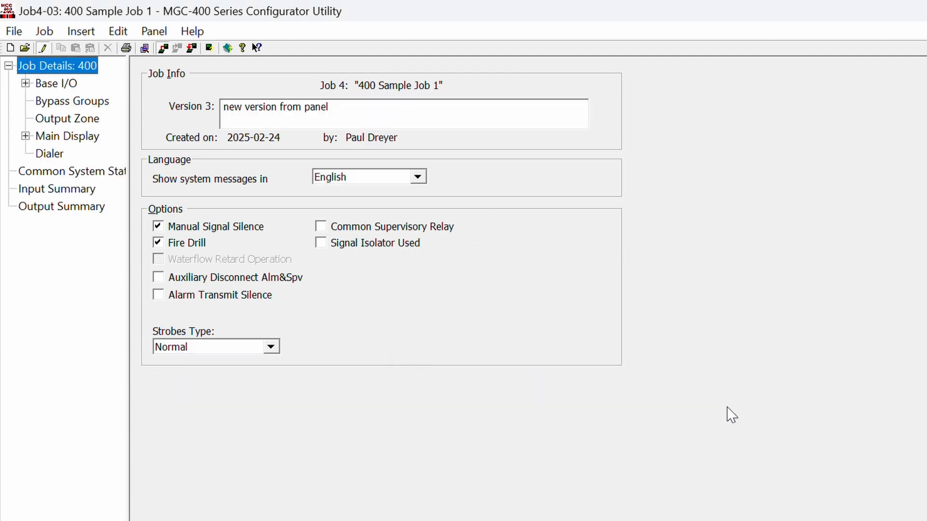